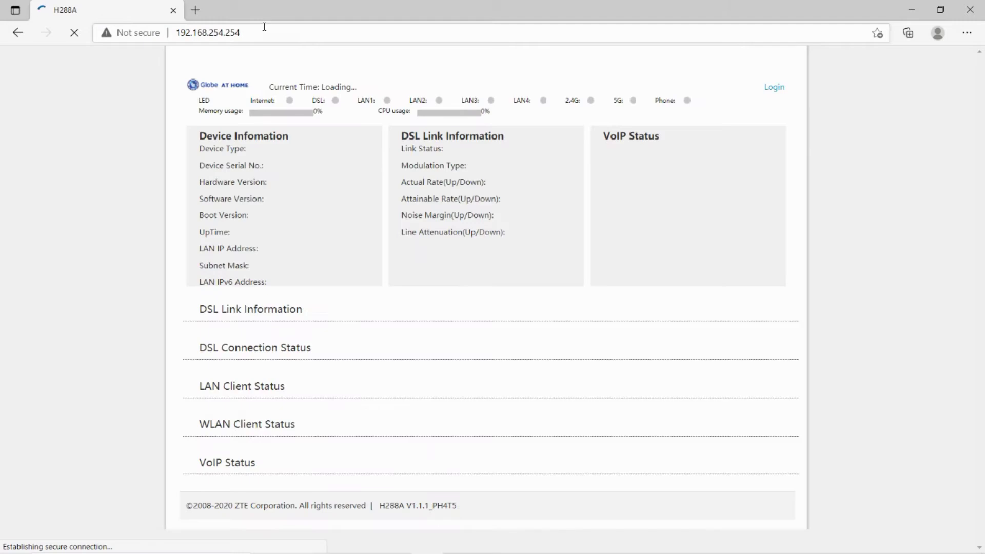
Sign in to the router admin with the username and password.
{"action": "left_click", "coordinate": [774, 87]}
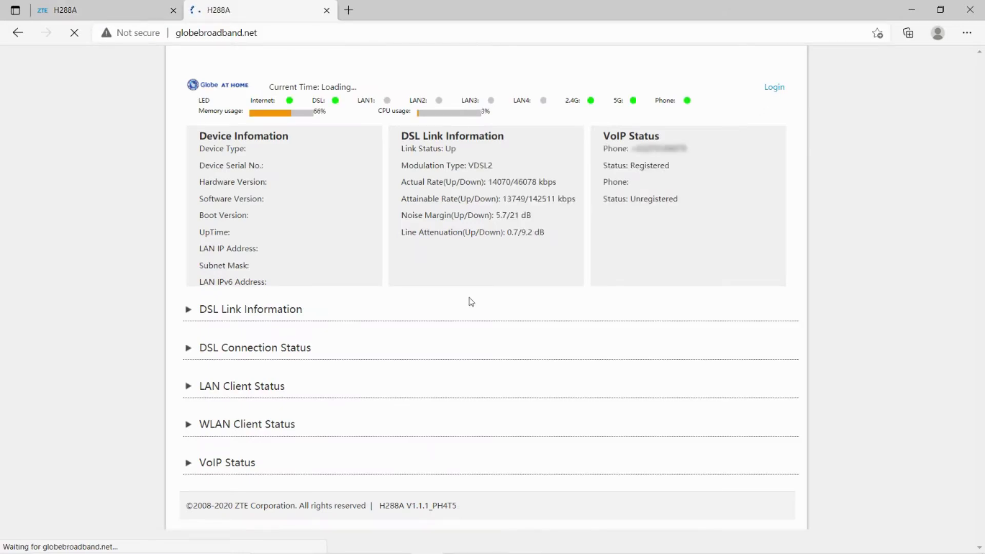
{"action": "left_click", "coordinate": [444, 228]}
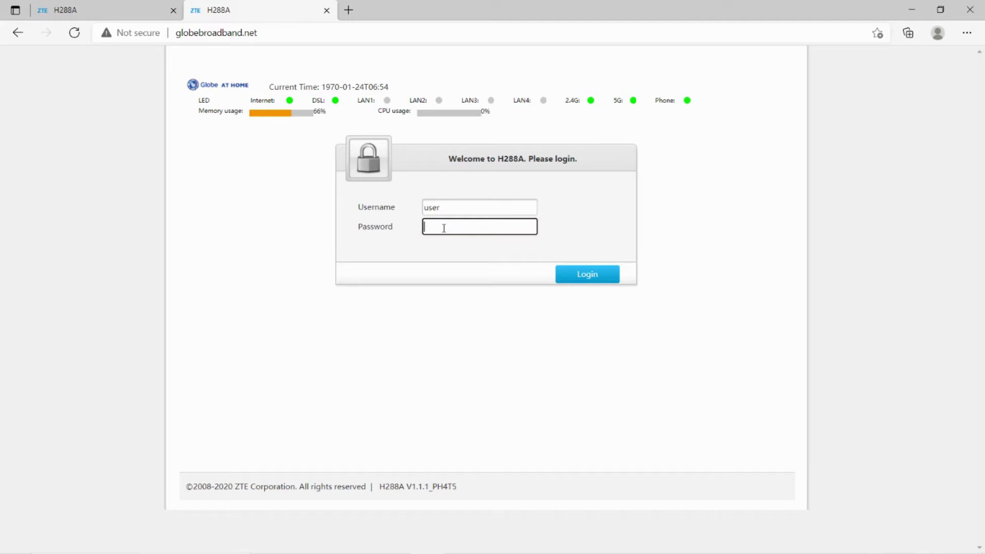
{"action": "type", "text": "user1234567"}
{"action": "key", "text": "Return"}
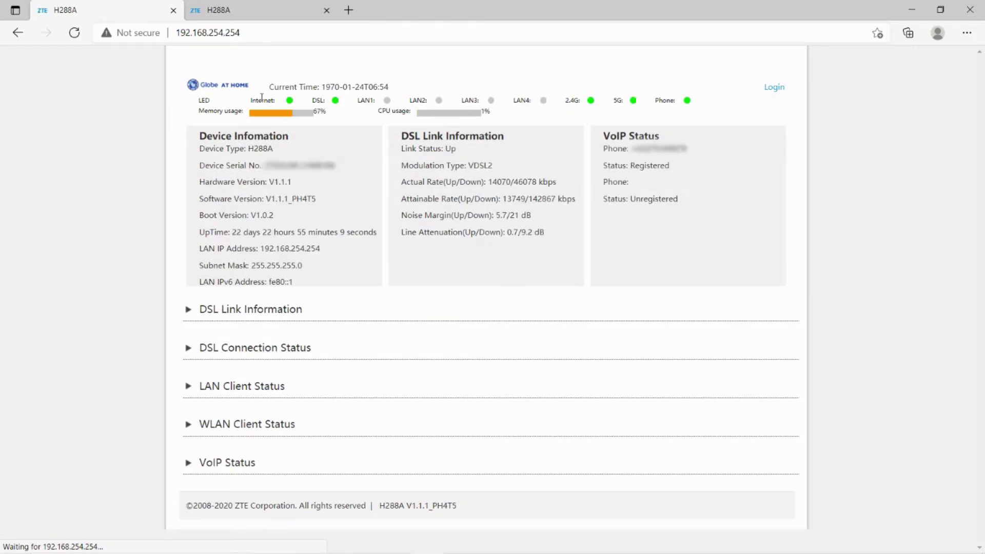
Switch to the logged-in H288A page and note the router's wrong 1970 time.
{"action": "left_click_drag", "start_coordinate": [390, 87], "coordinate": [268, 91]}
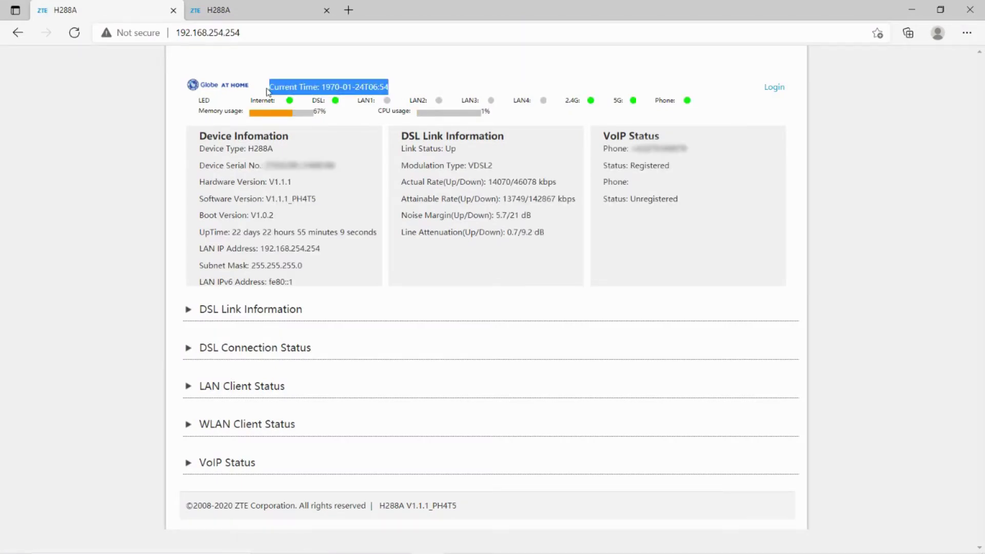
{"action": "left_click", "coordinate": [422, 85]}
{"action": "left_click", "coordinate": [278, 15]}
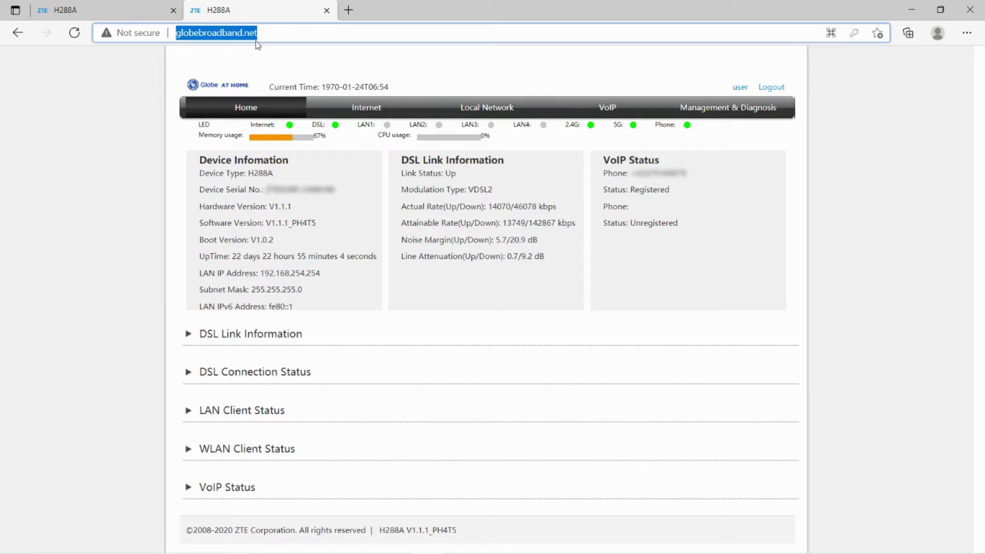
{"action": "left_click_drag", "start_coordinate": [391, 87], "coordinate": [319, 91]}
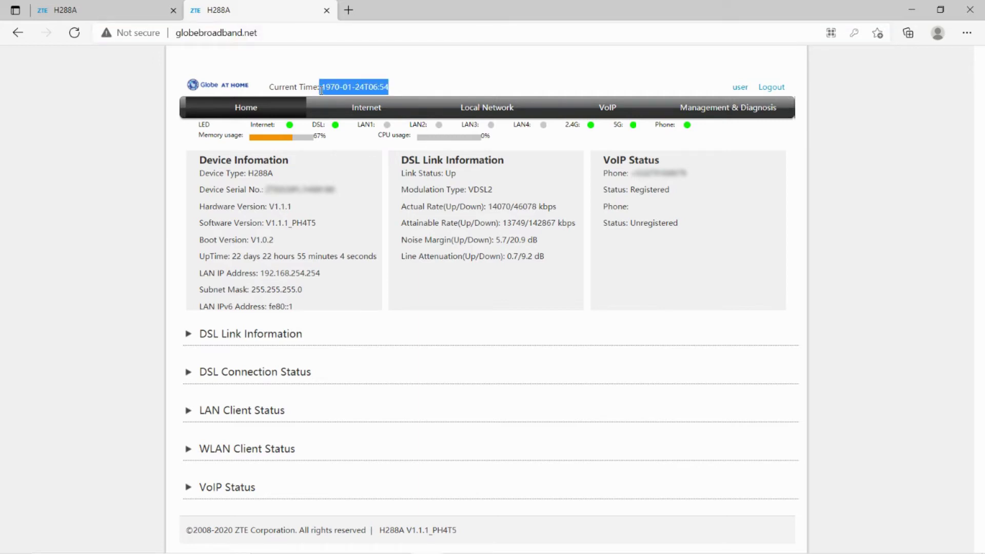
{"action": "left_click", "coordinate": [363, 106]}
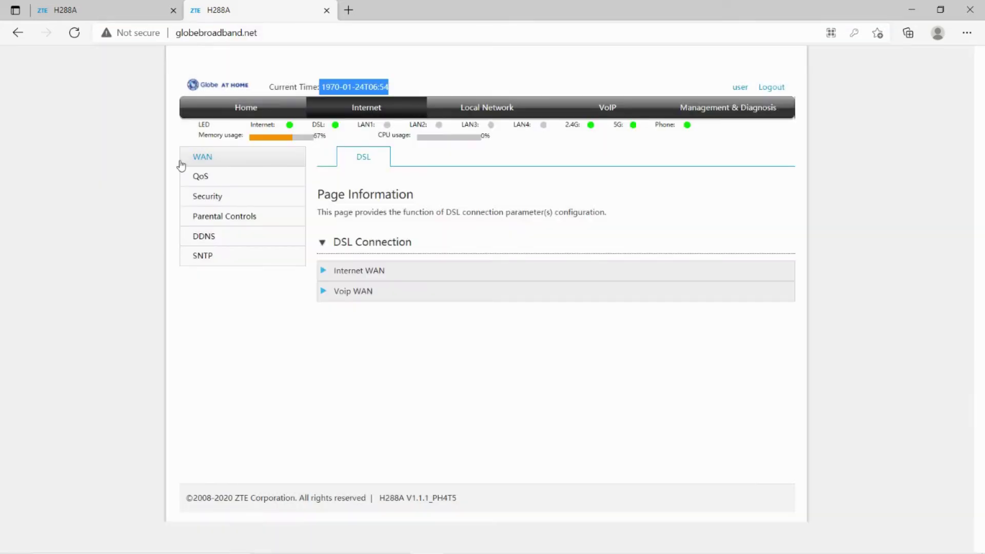
In SNTP settings, replace NTP Server 1 pagasa.dost.gov.ph with ntp.nasa.gov.
{"action": "left_click", "coordinate": [204, 257]}
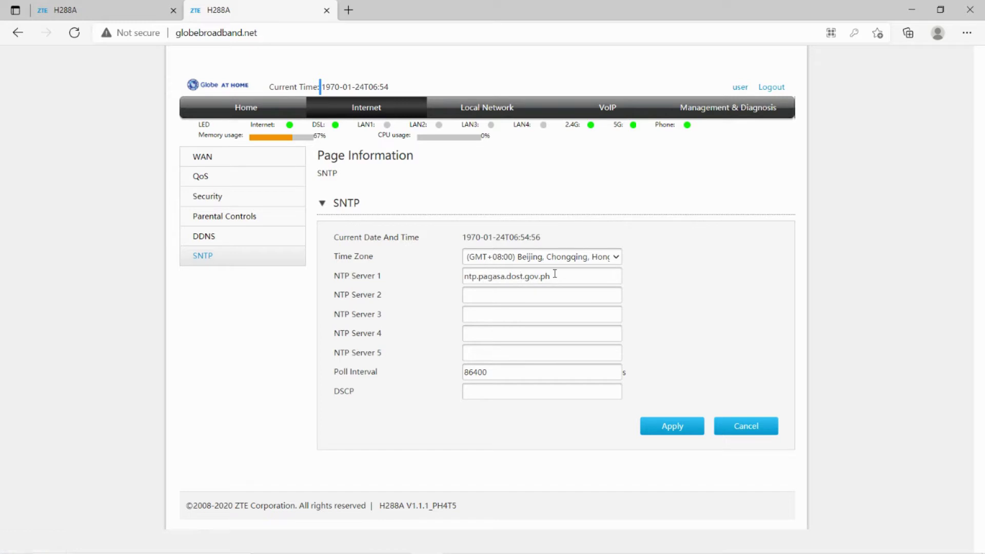
{"action": "left_click_drag", "start_coordinate": [555, 275], "coordinate": [465, 277]}
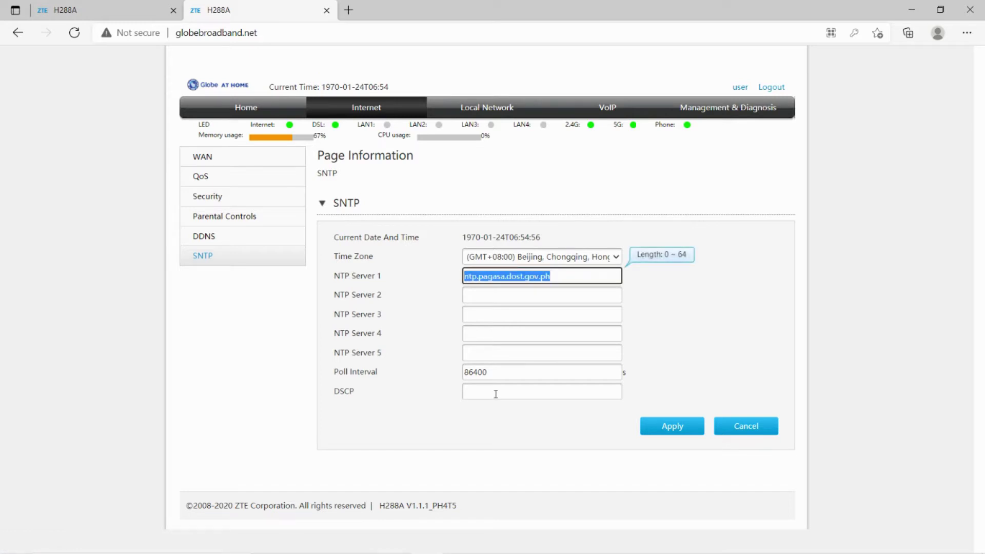
{"action": "left_click", "coordinate": [514, 272]}
{"action": "left_click_drag", "start_coordinate": [570, 277], "coordinate": [477, 277]}
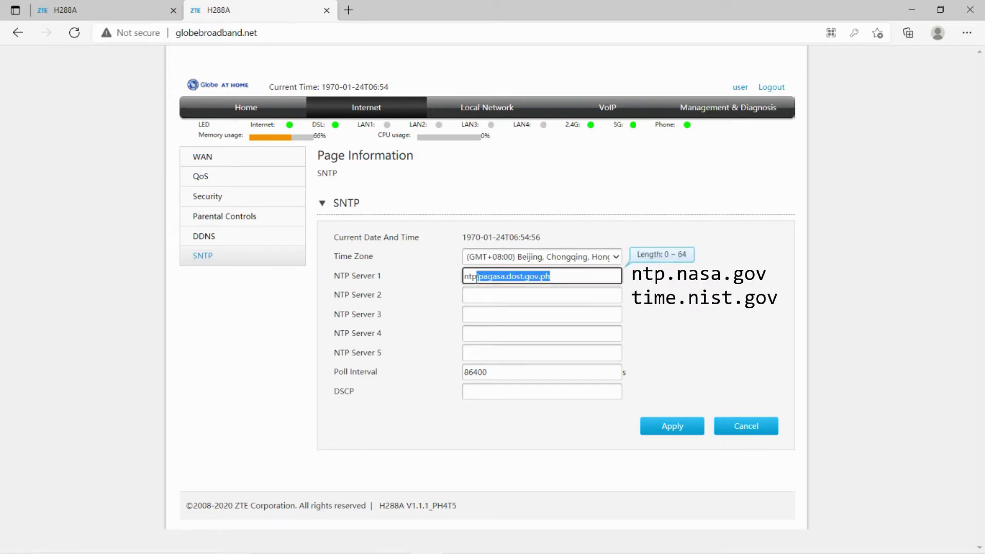
{"action": "type", "text": ".nasa.gov"}
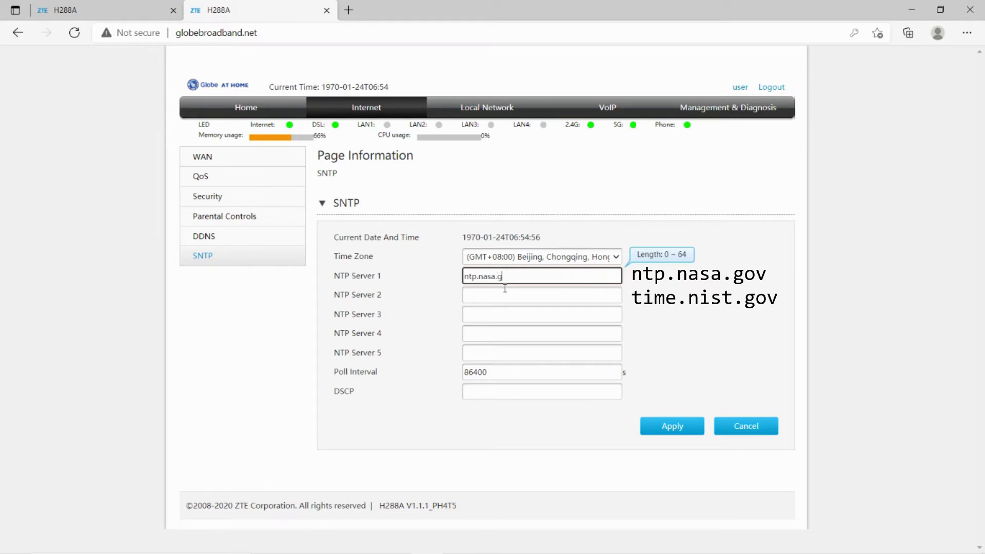
Enter time.nist.gov as NTP Server 2, apply, and re-enter the login password.
{"action": "left_click", "coordinate": [505, 290]}
{"action": "type", "text": "t"}
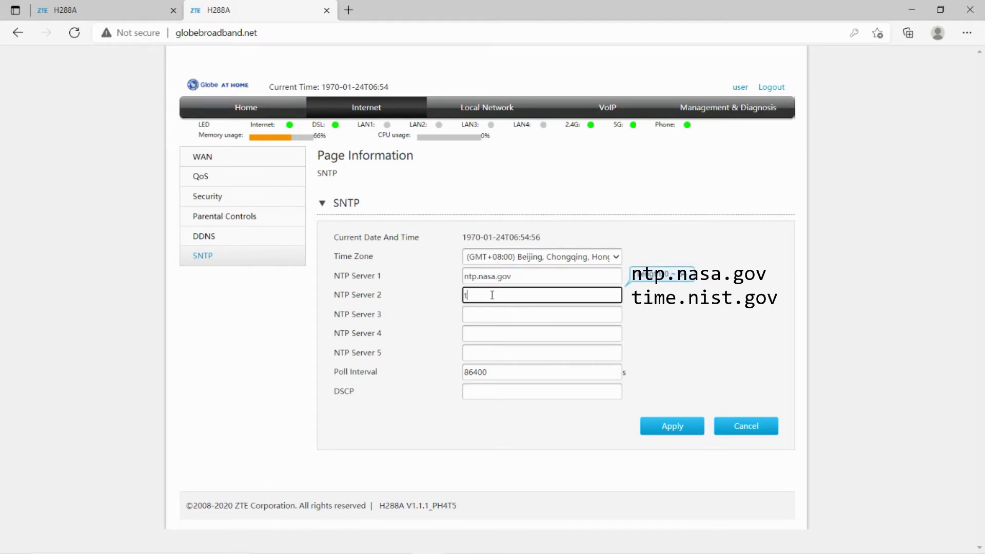
{"action": "type", "text": "ime.nist.gov"}
{"action": "left_click", "coordinate": [528, 279]}
{"action": "left_click", "coordinate": [530, 292]}
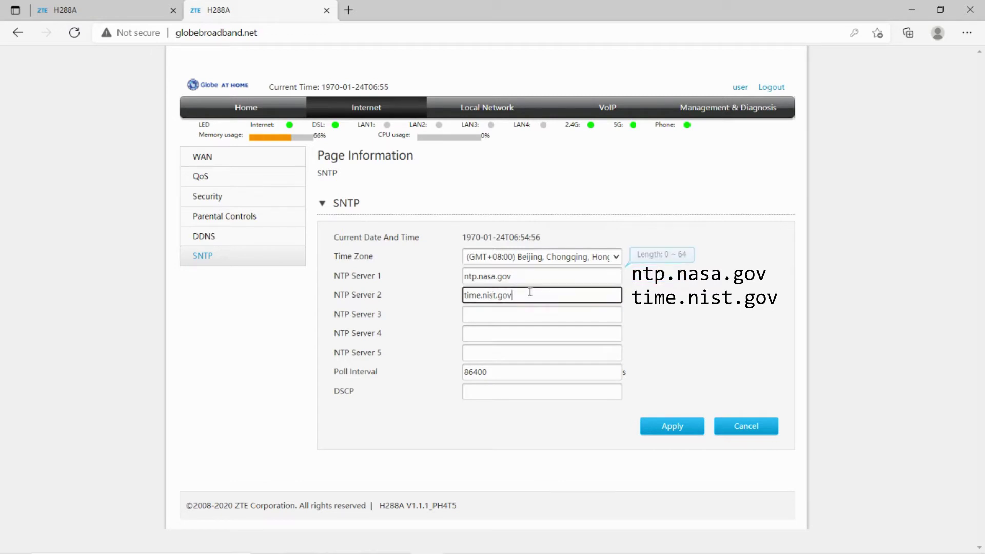
{"action": "left_click", "coordinate": [672, 426]}
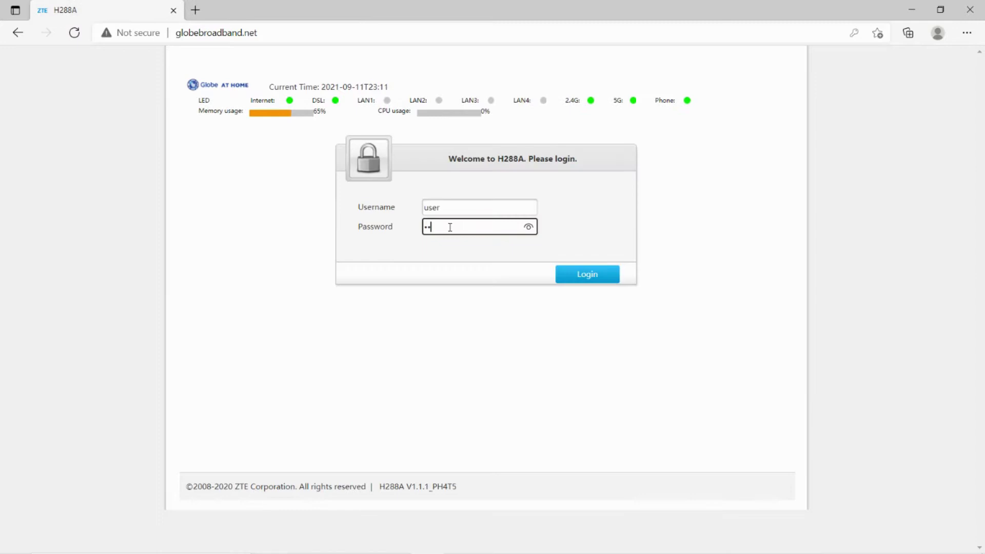
{"action": "type", "text": "************"}
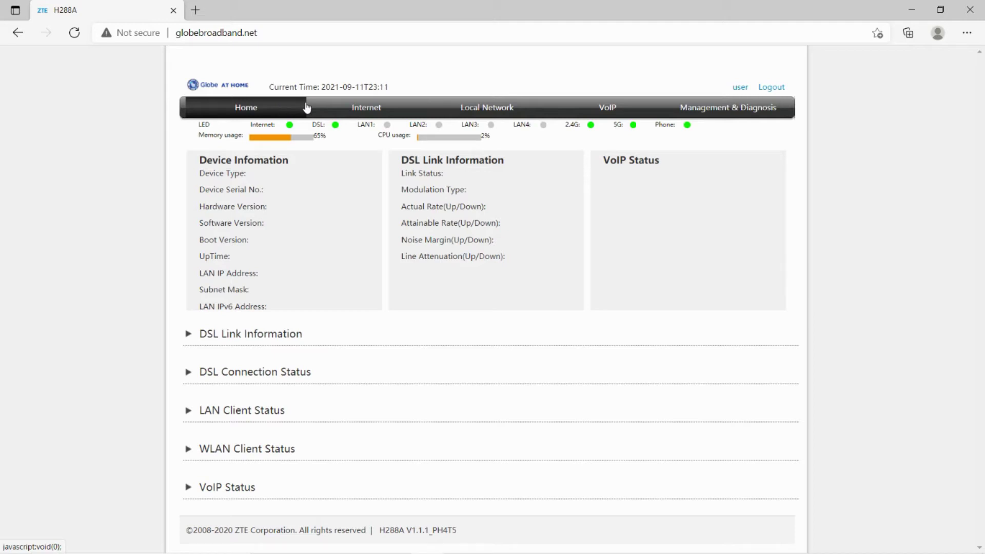
Go to Internet > Parental Controls and create a new rule item.
{"action": "left_click", "coordinate": [340, 107]}
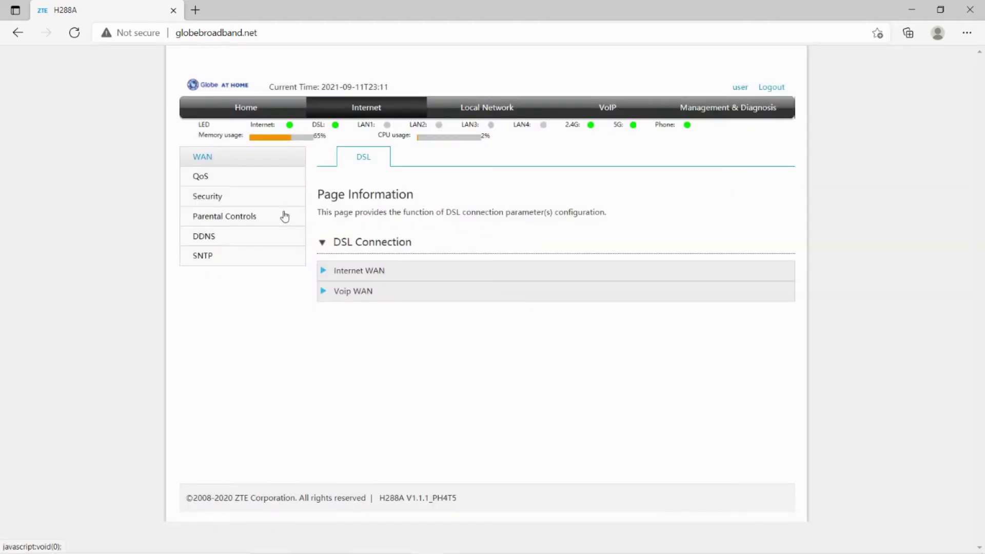
{"action": "left_click", "coordinate": [283, 216]}
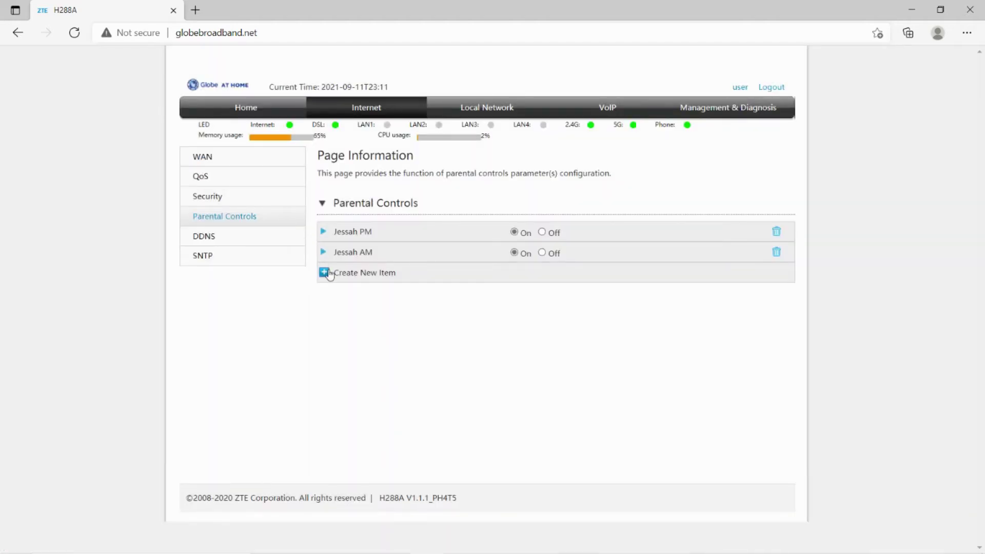
{"action": "left_click", "coordinate": [329, 273]}
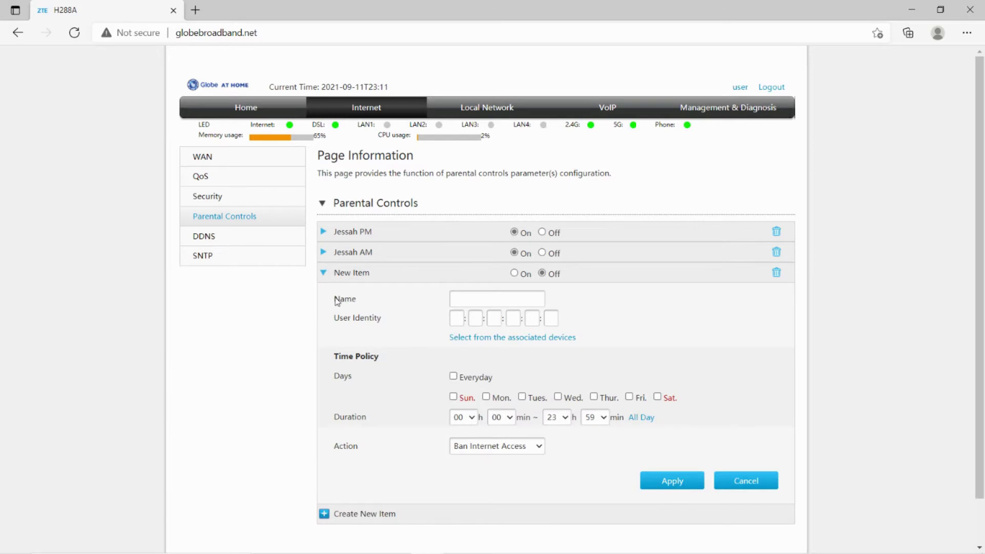
{"action": "left_click_drag", "start_coordinate": [335, 298], "coordinate": [382, 322]}
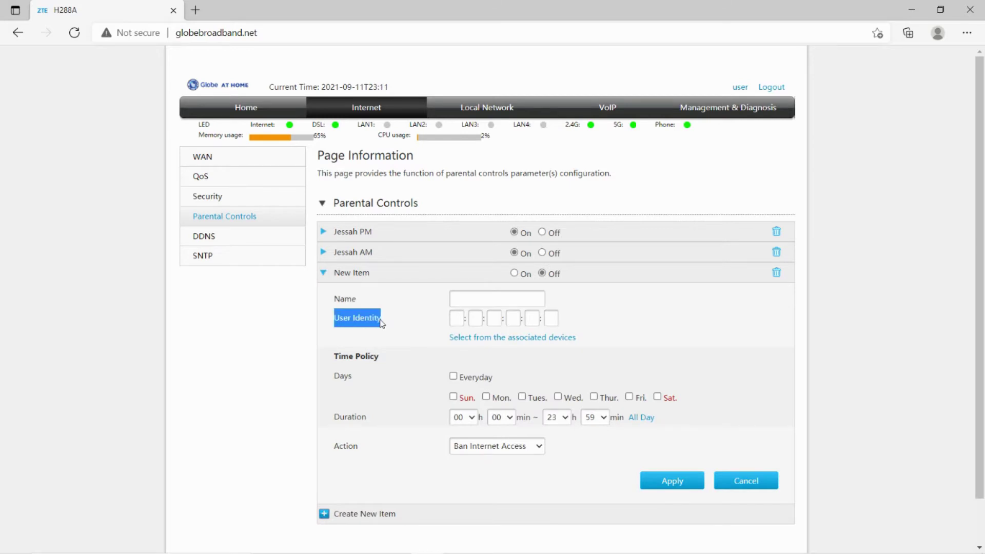
{"action": "left_click", "coordinate": [333, 359]}
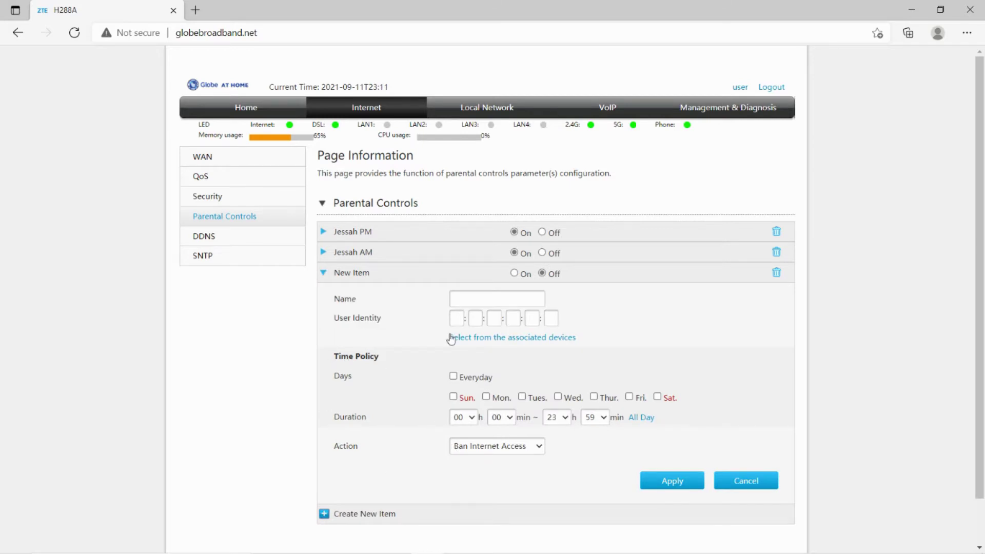
Name the rule 'Bunso WiFi' and list the associated devices to choose from.
{"action": "left_click", "coordinate": [463, 296]}
{"action": "type", "text": "Bunso WiFi"}
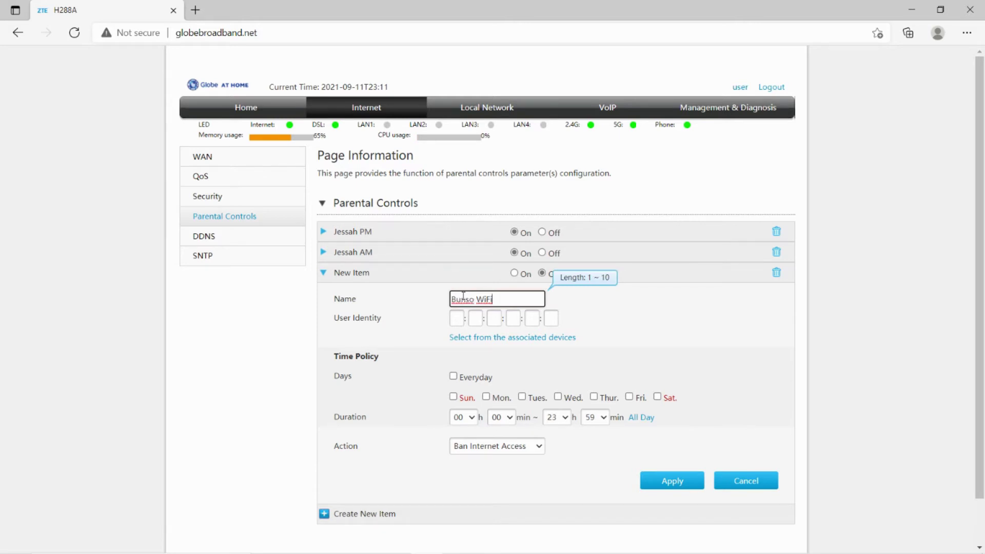
{"action": "left_click", "coordinate": [469, 338]}
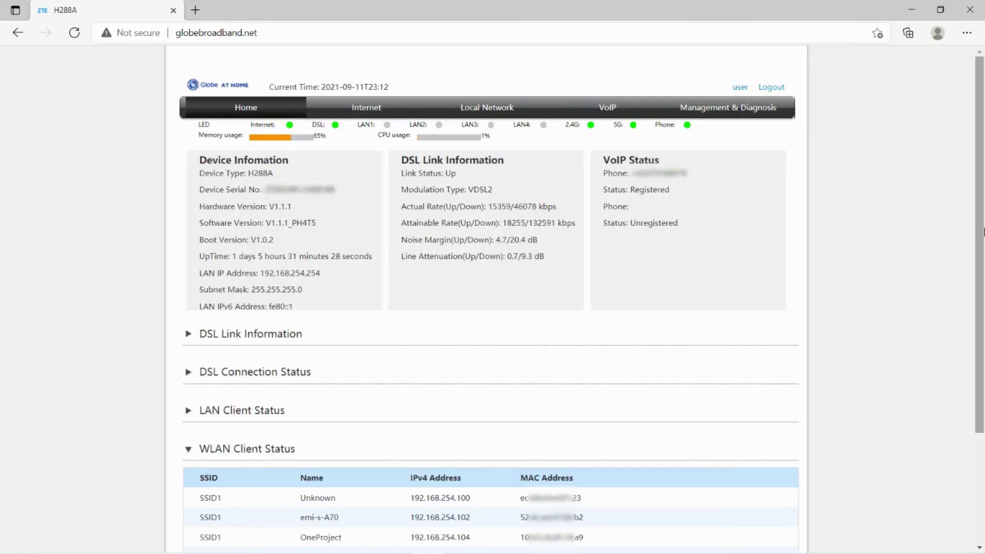
Check wireless clients and the DHCP address table, then pick emi-s-A70 as the rule's device.
{"action": "scroll", "coordinate": [980, 380], "scroll_direction": "down", "scroll_amount": 2}
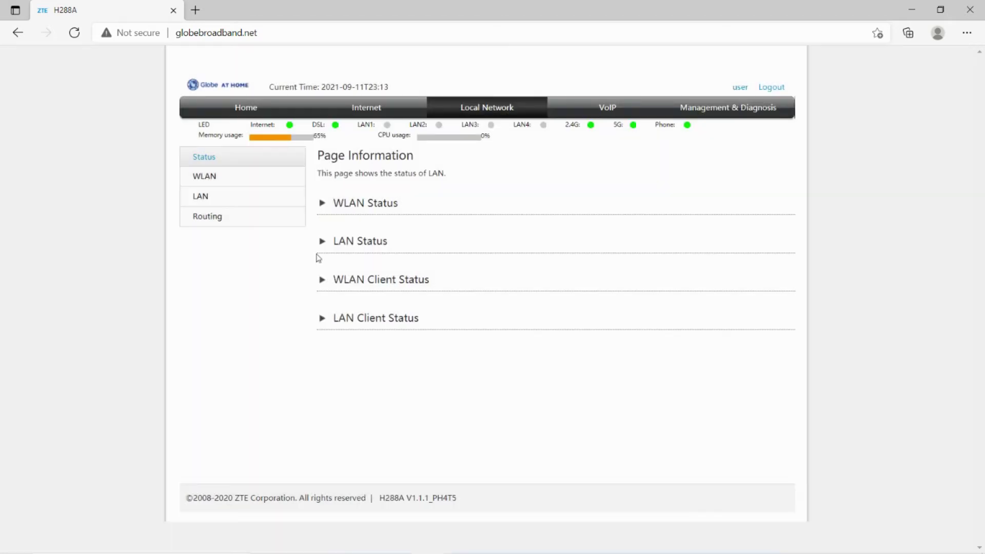
{"action": "left_click", "coordinate": [321, 281]}
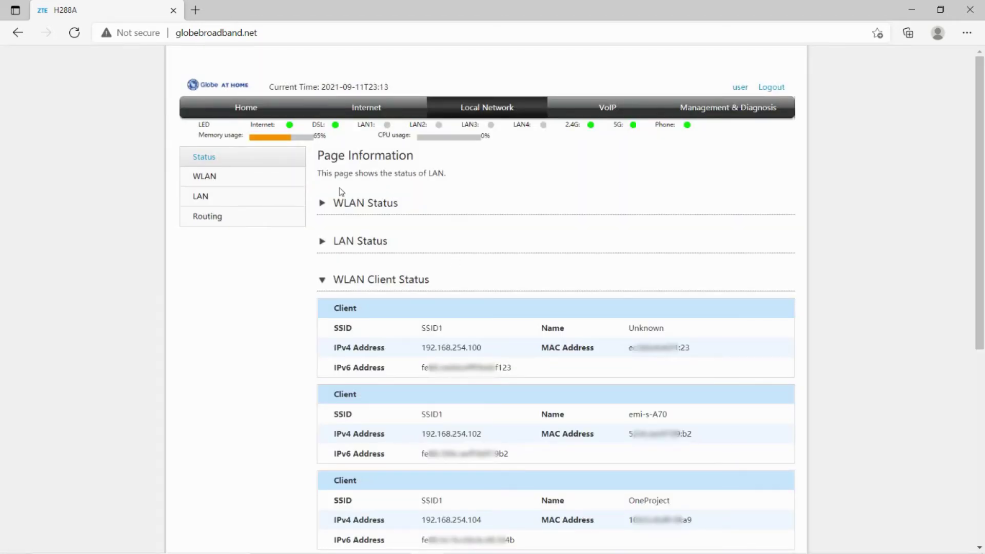
{"action": "left_click", "coordinate": [286, 200]}
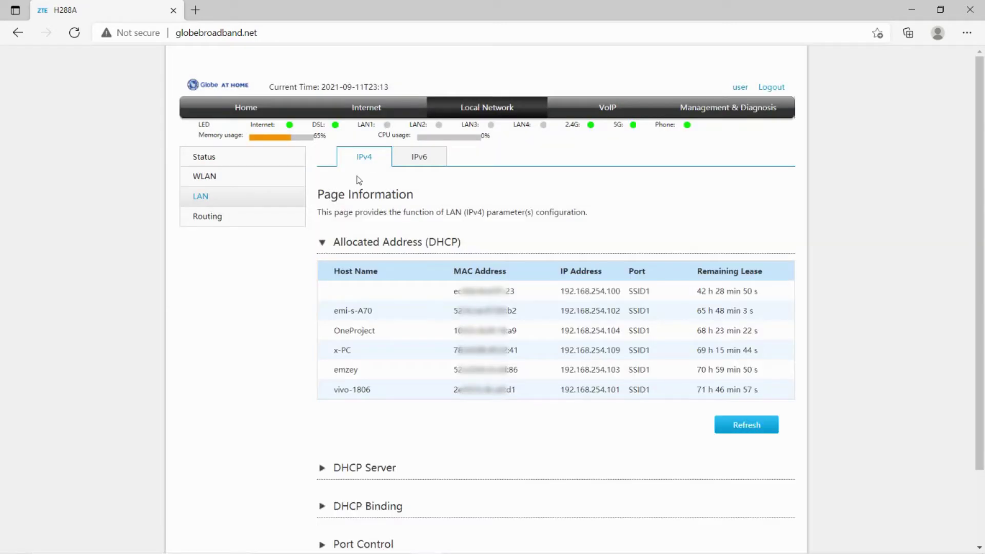
{"action": "left_click_drag", "start_coordinate": [480, 241], "coordinate": [332, 243]}
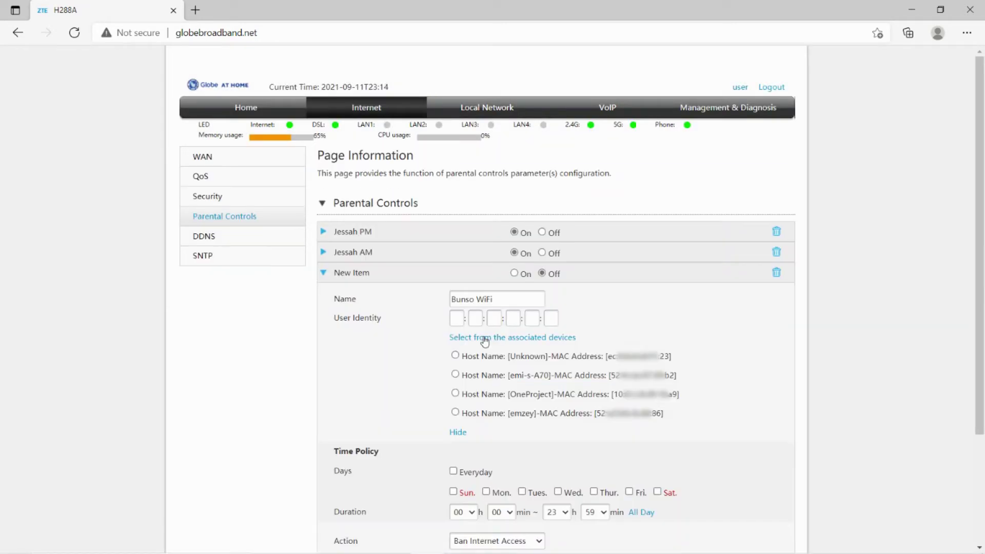
{"action": "left_click", "coordinate": [455, 375]}
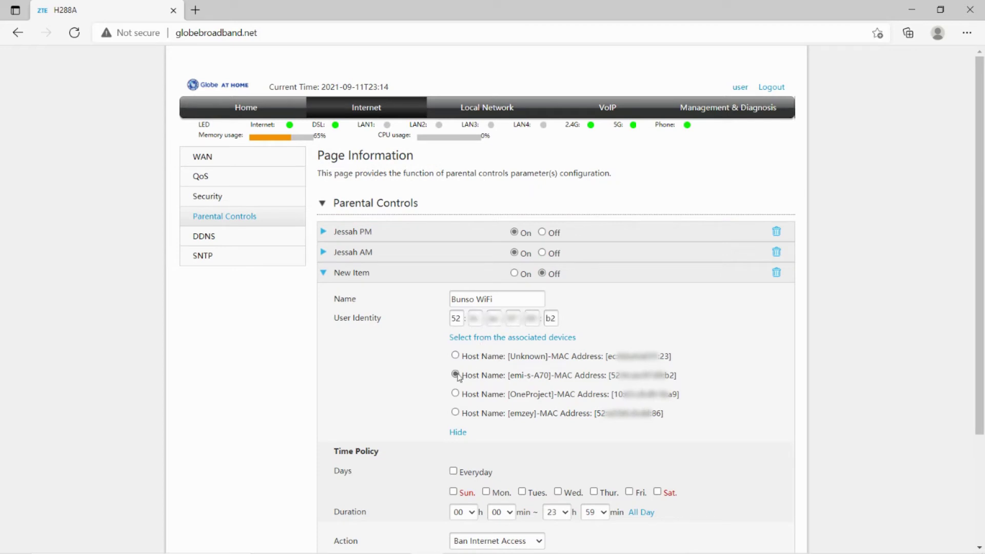
{"action": "left_click", "coordinate": [458, 432]}
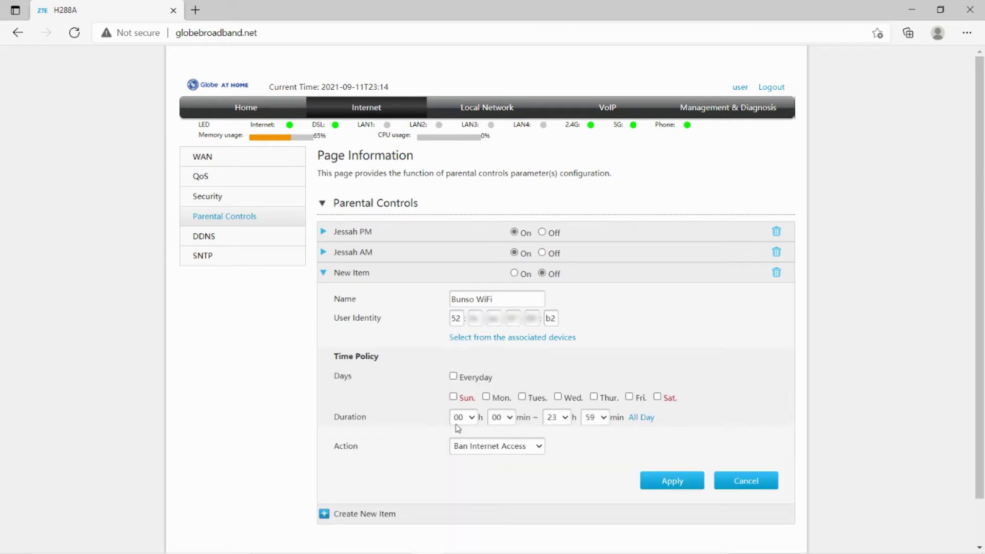
{"action": "left_click", "coordinate": [515, 274]}
{"action": "left_click", "coordinate": [543, 447]}
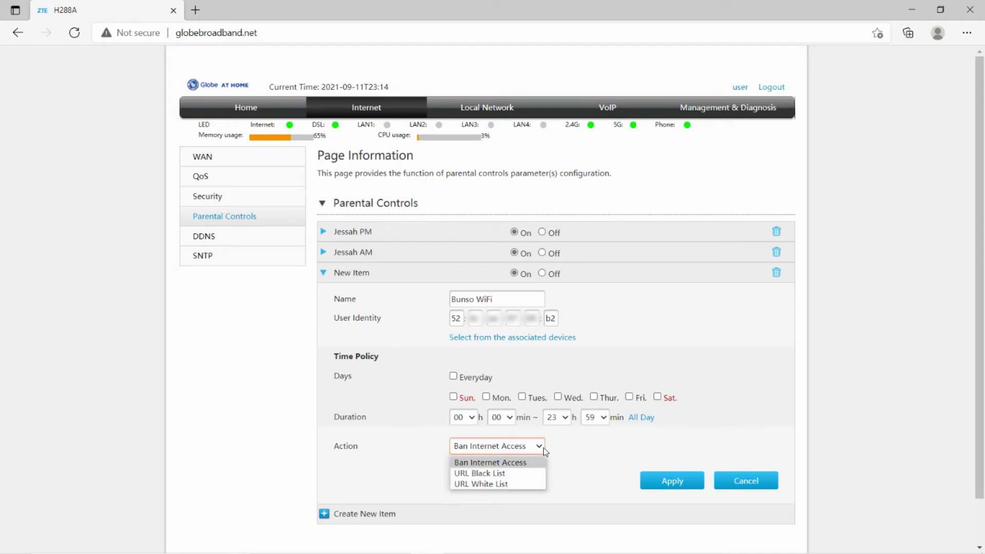
{"action": "left_click", "coordinate": [518, 473]}
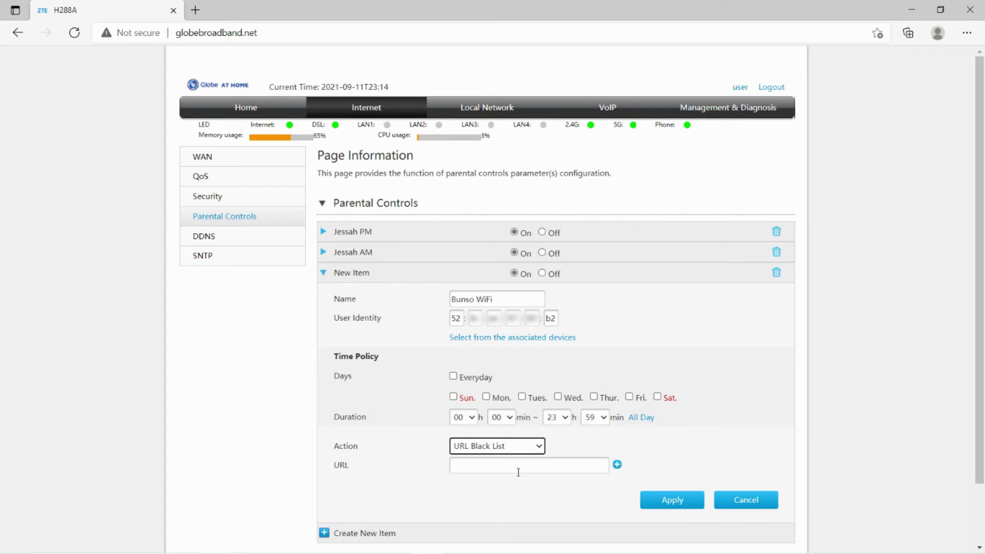
{"action": "left_click", "coordinate": [518, 471]}
{"action": "type", "text": "https://www.twitch.tv/"}
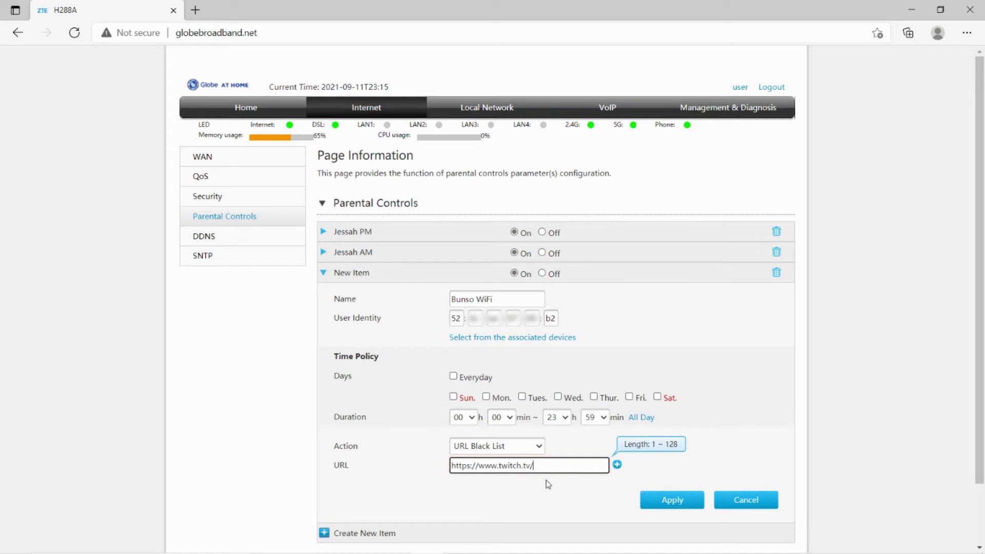
{"action": "left_click", "coordinate": [520, 446]}
Set the action back to Ban Internet Access and schedule Monday through Friday.
{"action": "left_click", "coordinate": [516, 461]}
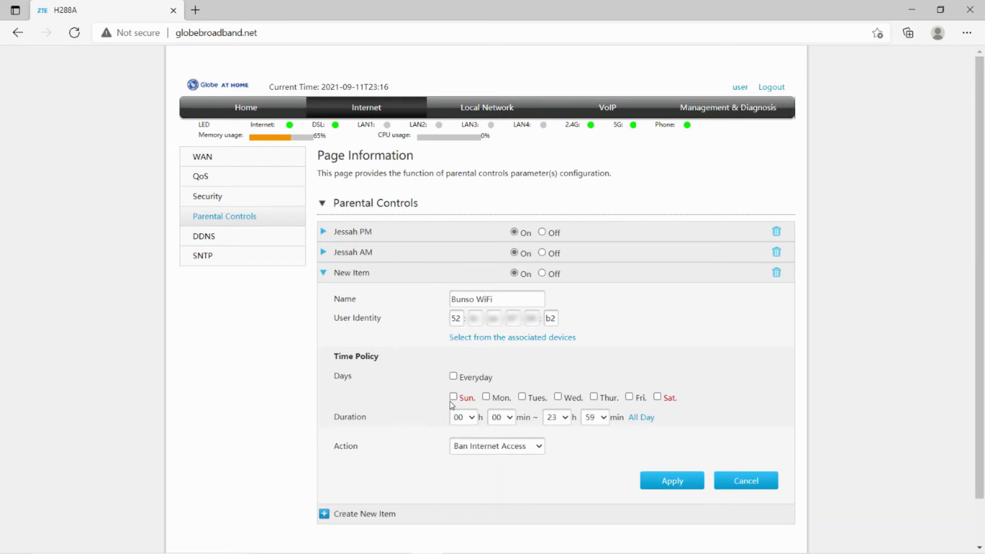
{"action": "left_click", "coordinate": [454, 377]}
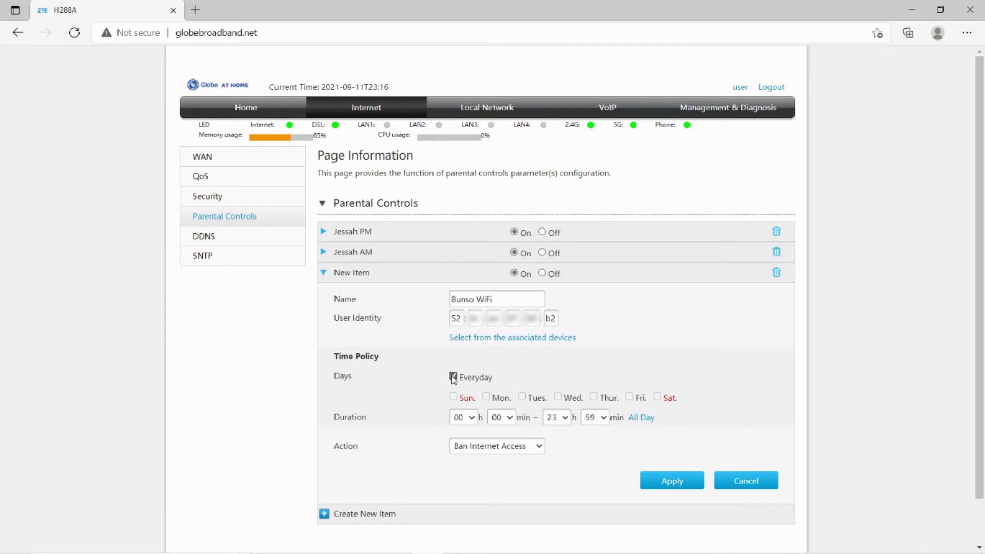
{"action": "left_click", "coordinate": [453, 377]}
{"action": "left_click", "coordinate": [485, 396]}
{"action": "left_click", "coordinate": [521, 397]}
{"action": "left_click", "coordinate": [557, 397]}
{"action": "left_click", "coordinate": [593, 397]}
{"action": "left_click", "coordinate": [629, 397]}
{"action": "left_click_drag", "start_coordinate": [418, 419], "coordinate": [334, 421]}
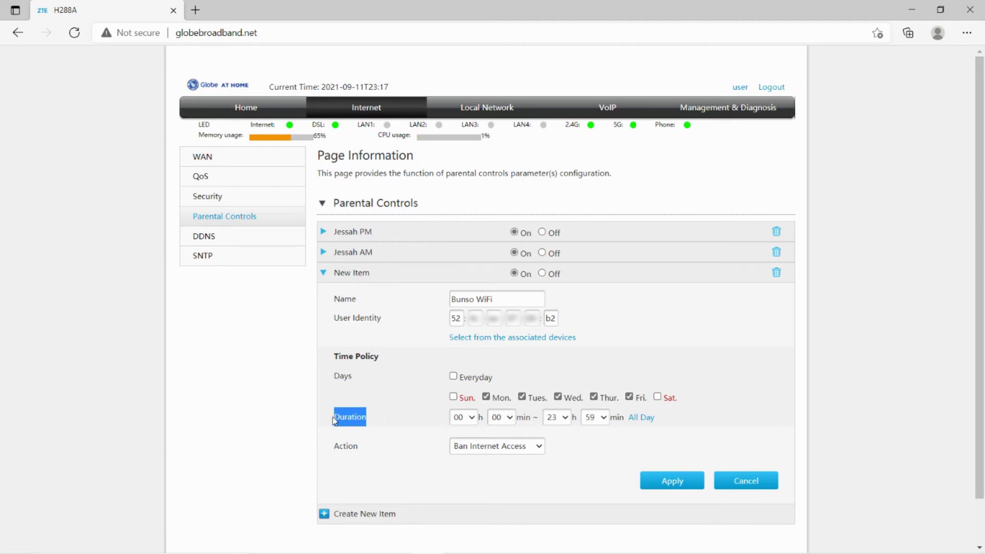
{"action": "left_click", "coordinate": [364, 417]}
Set the start hour to 22 and the end hour to 05.
{"action": "left_click", "coordinate": [466, 422]}
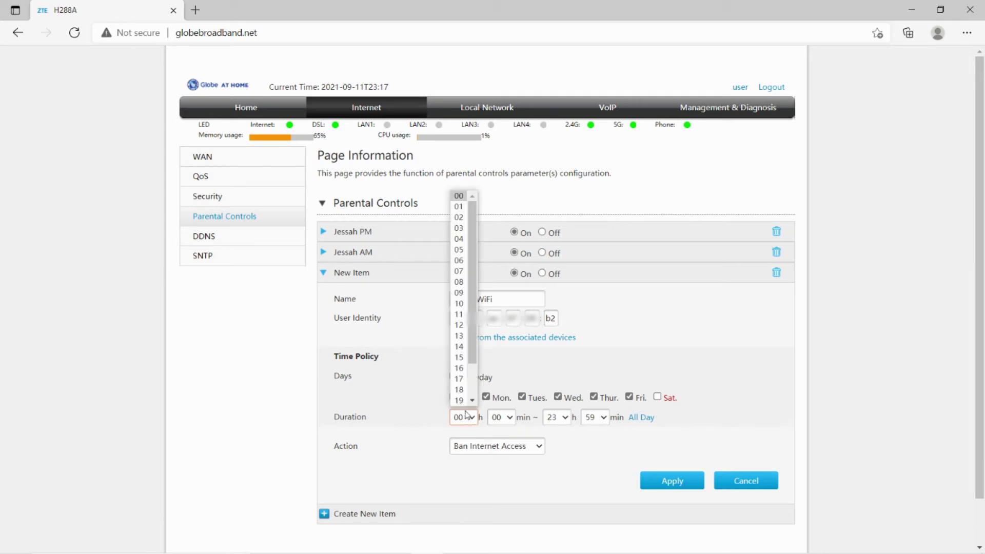
{"action": "scroll", "coordinate": [466, 379], "scroll_direction": "down", "scroll_amount": 2}
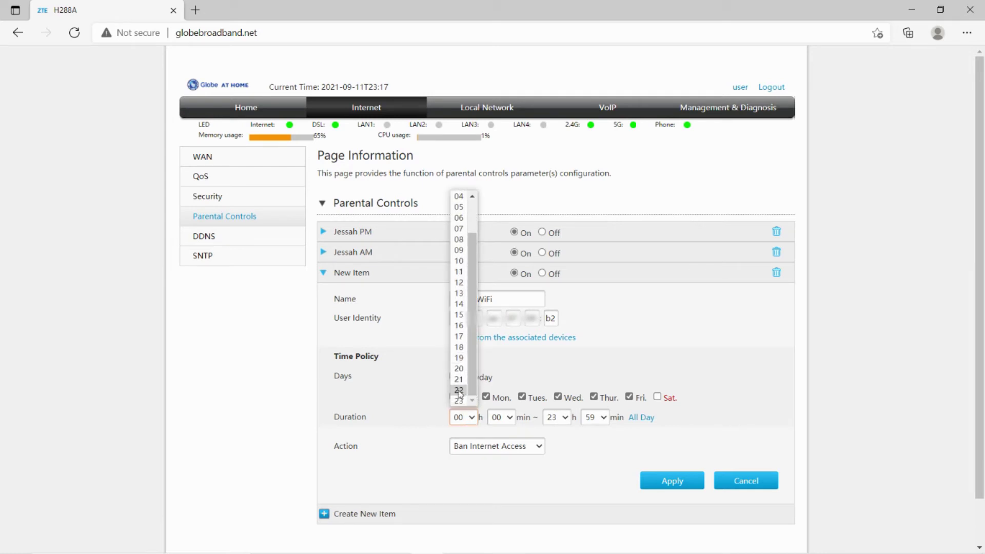
{"action": "left_click", "coordinate": [459, 393]}
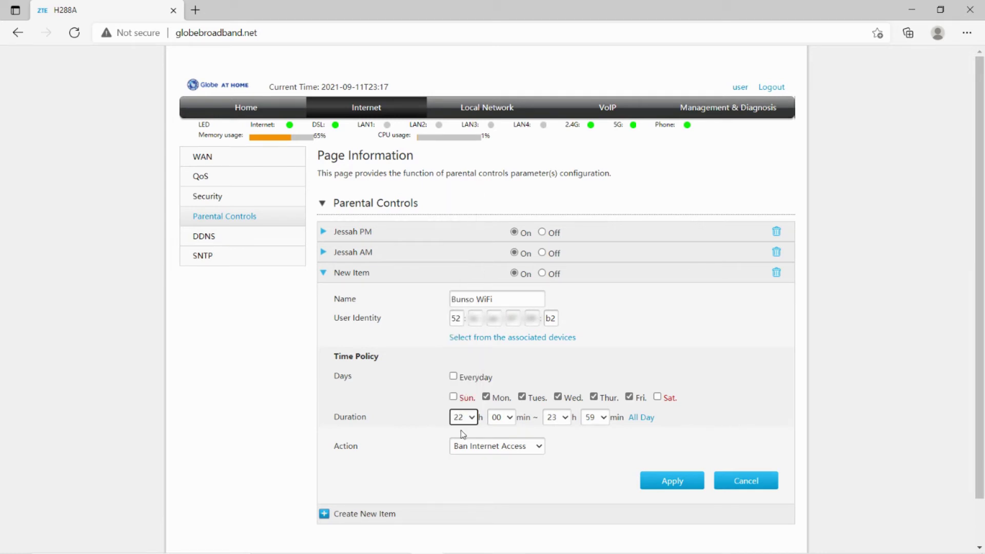
{"action": "left_click", "coordinate": [553, 419]}
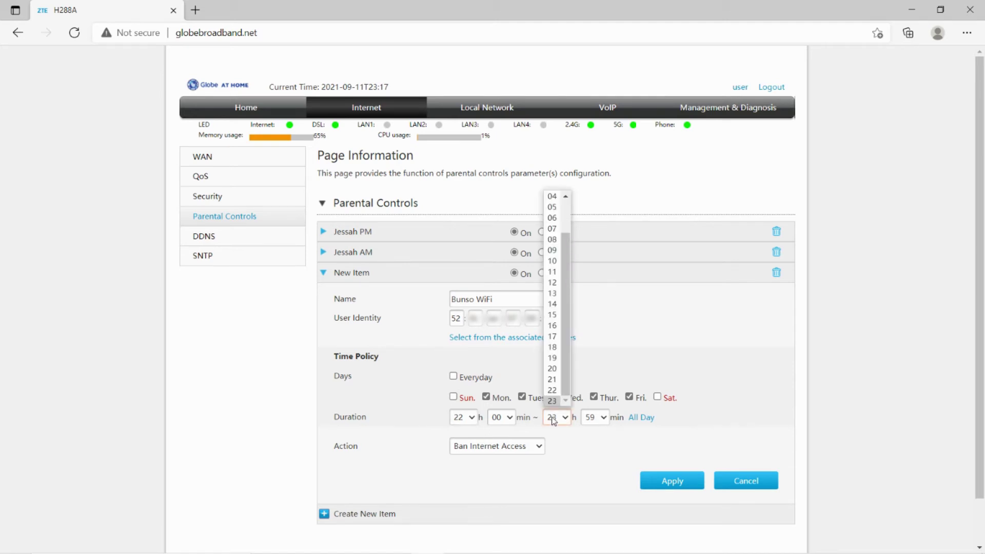
{"action": "scroll", "coordinate": [553, 333], "scroll_direction": "up", "scroll_amount": 2}
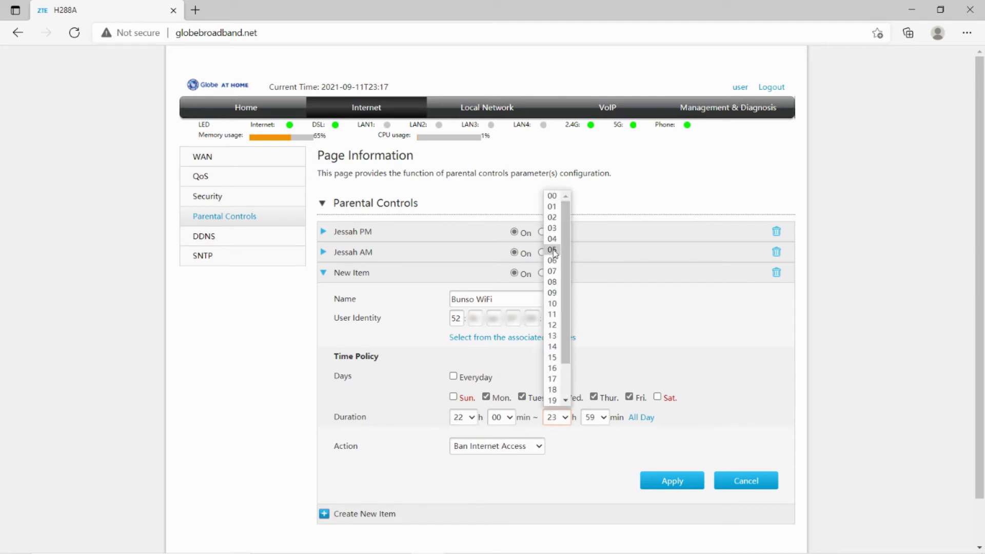
{"action": "left_click", "coordinate": [553, 250]}
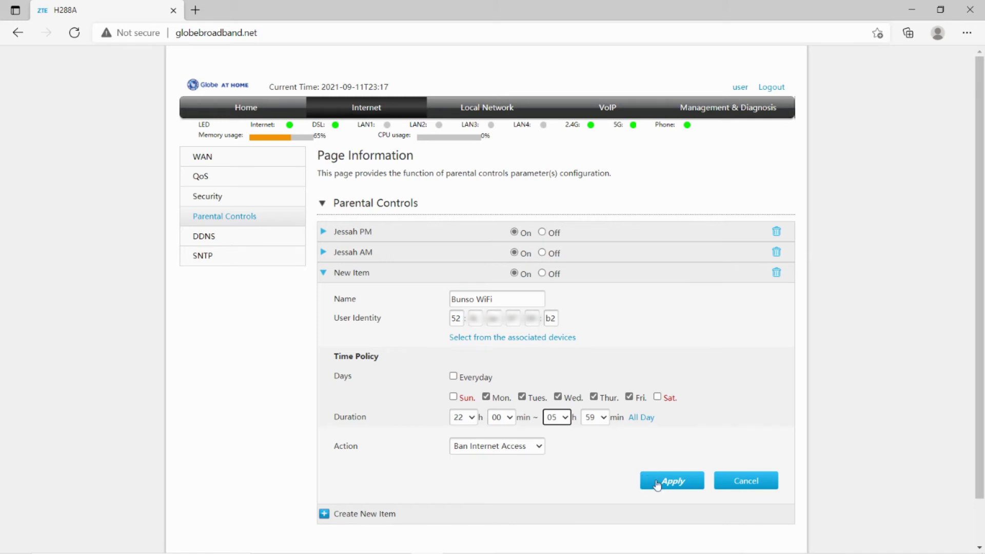
Apply the Bunso WiFi rule, see the invalid-duration error, and cancel the new item.
{"action": "left_click", "coordinate": [657, 483]}
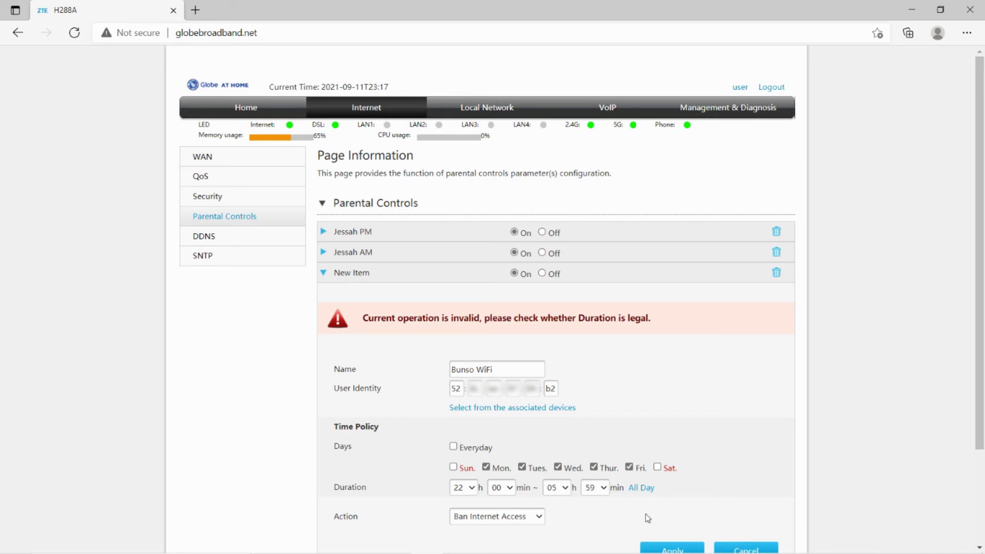
{"action": "left_click", "coordinate": [740, 547]}
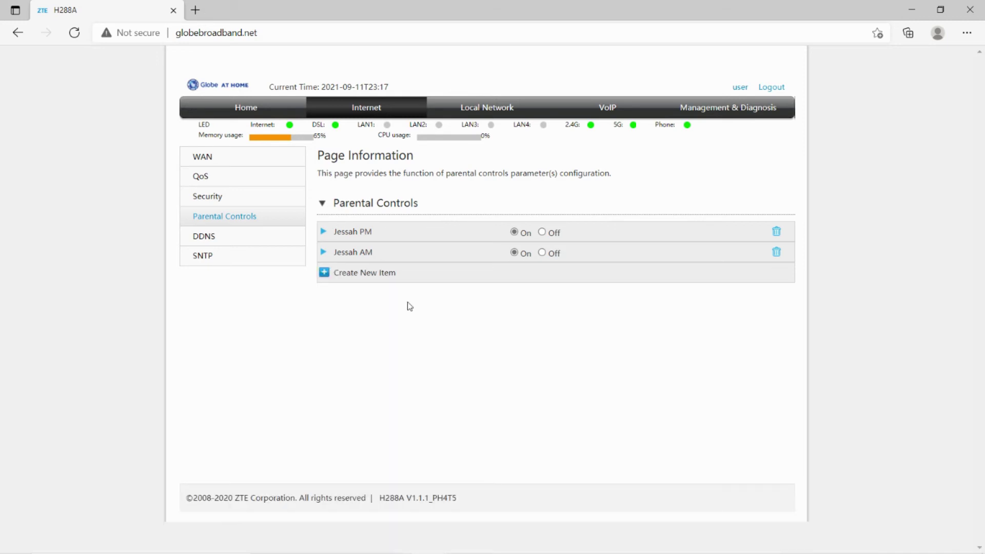
{"action": "left_click", "coordinate": [322, 232]}
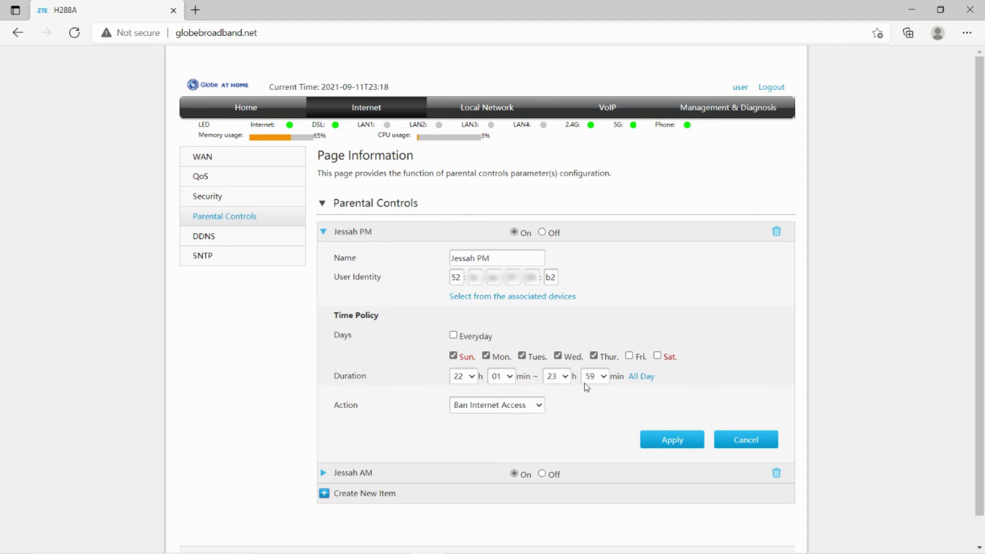
{"action": "left_click", "coordinate": [323, 232]}
{"action": "left_click", "coordinate": [323, 253]}
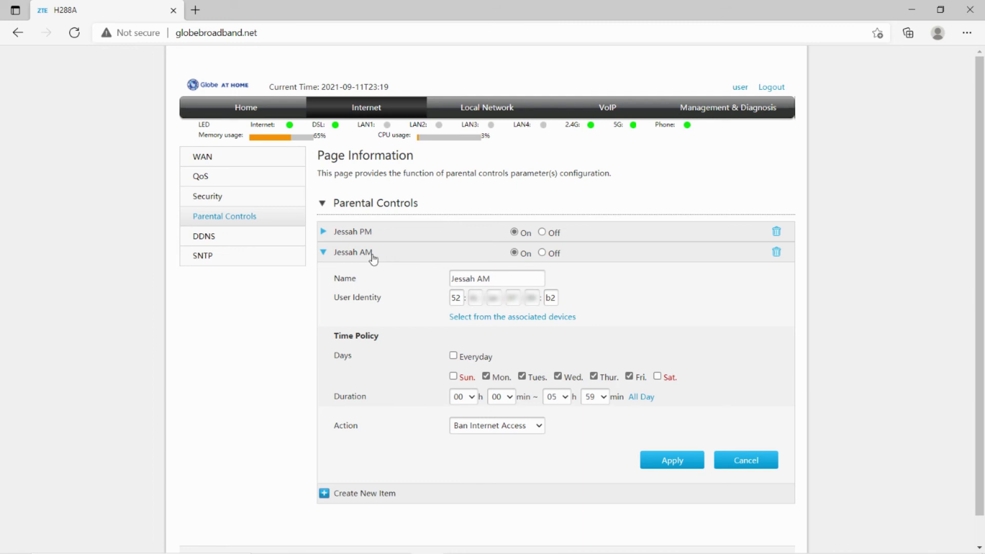
{"action": "left_click", "coordinate": [323, 252]}
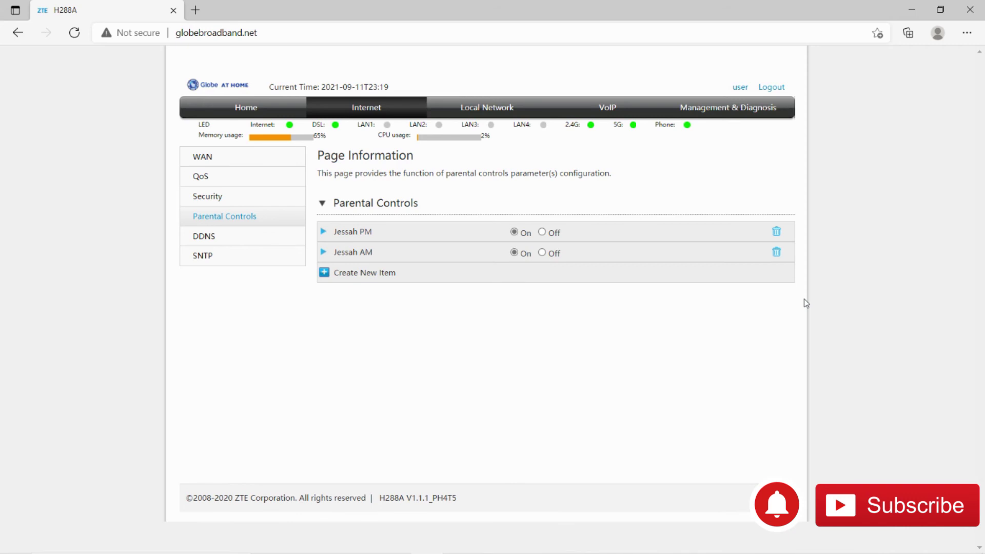
Navigate to Local Network > WLAN > WLAN Advanced to view each SSID's access control mode.
{"action": "left_click", "coordinate": [497, 107]}
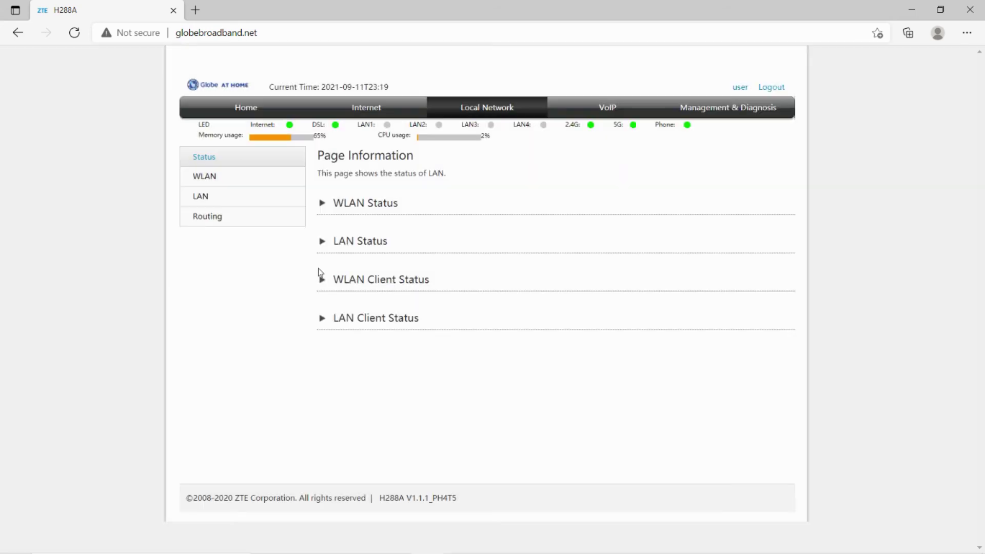
{"action": "left_click", "coordinate": [235, 176]}
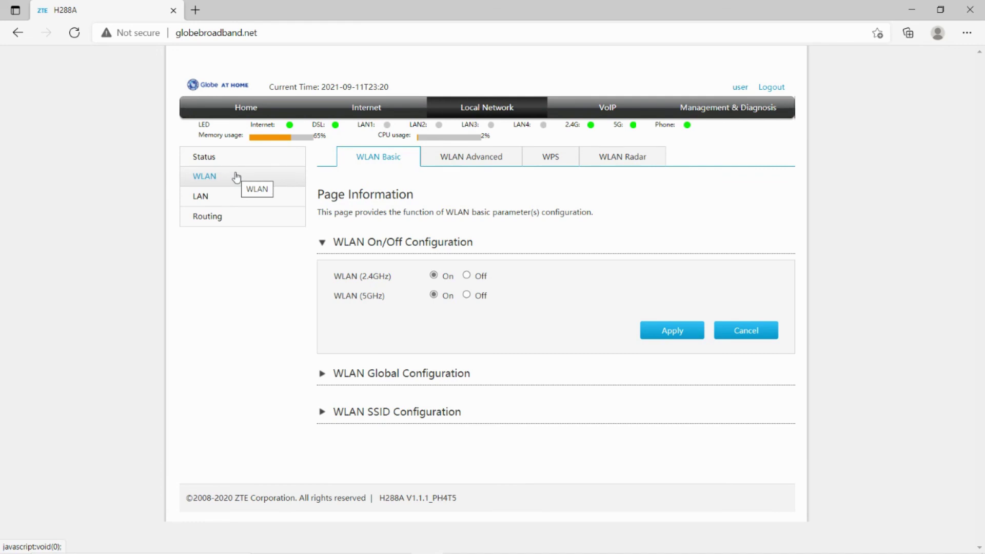
{"action": "left_click", "coordinate": [457, 160]}
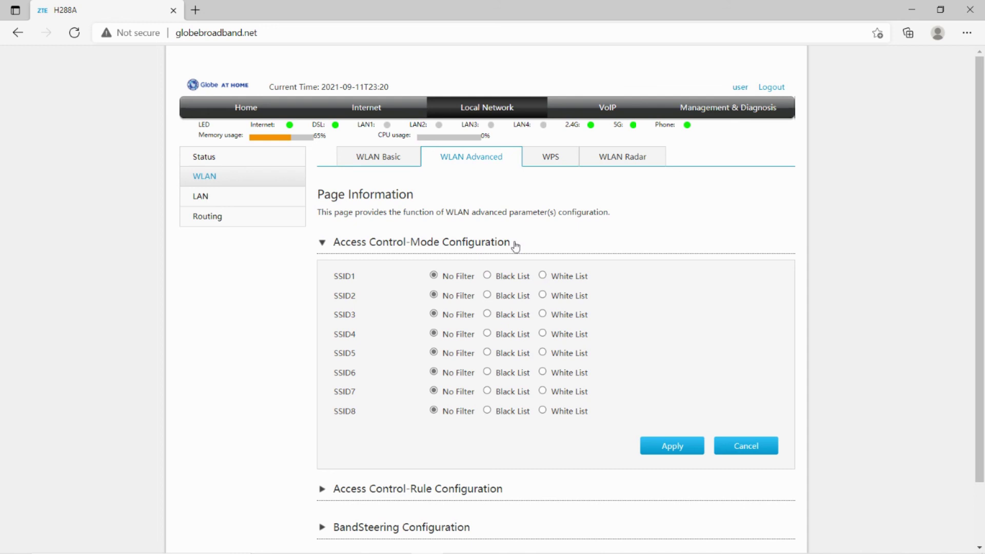
{"action": "left_click_drag", "start_coordinate": [356, 277], "coordinate": [331, 278]}
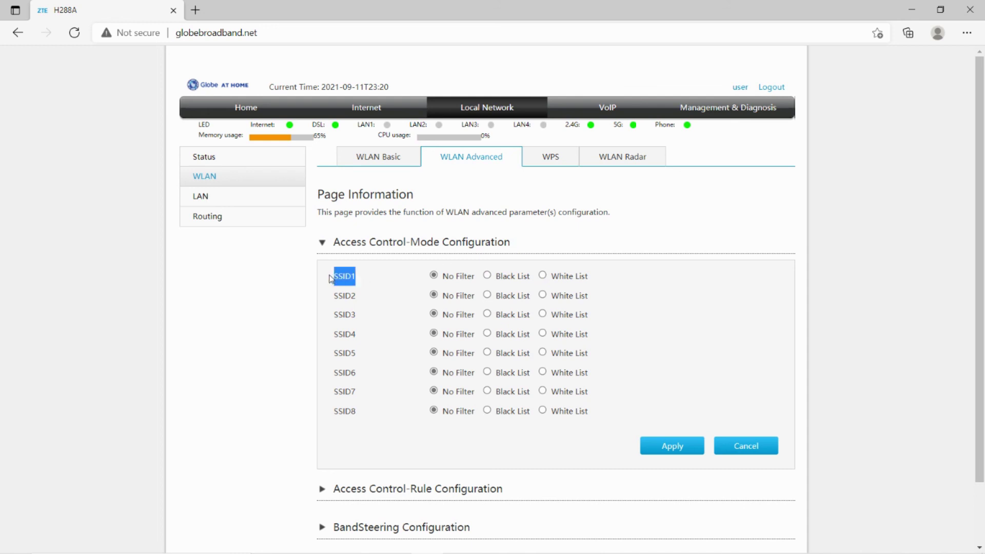
Set SSID1's access control filter to White List and expand the rule configuration.
{"action": "left_click", "coordinate": [362, 279]}
{"action": "left_click", "coordinate": [487, 275]}
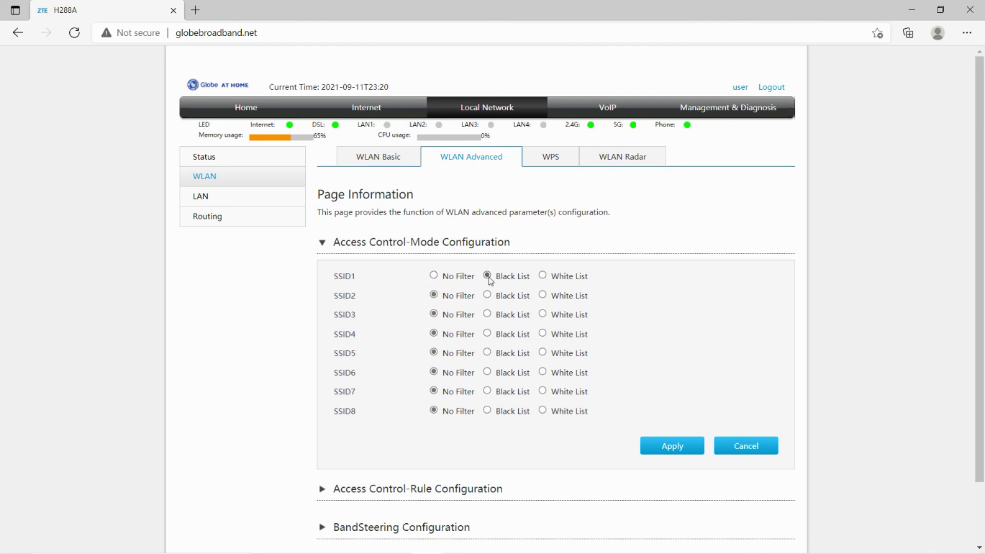
{"action": "left_click", "coordinate": [321, 489]}
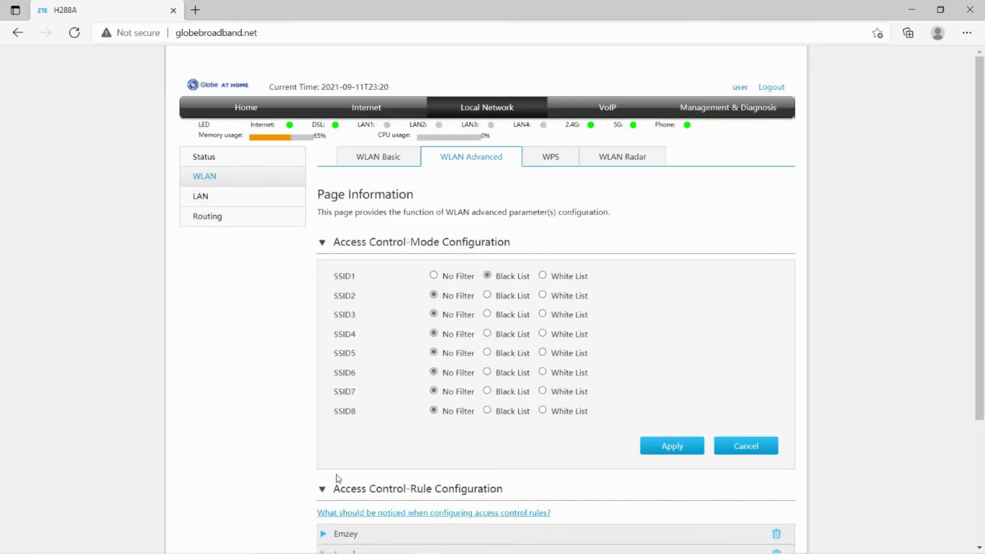
{"action": "left_click_drag", "start_coordinate": [980, 264], "coordinate": [982, 330]}
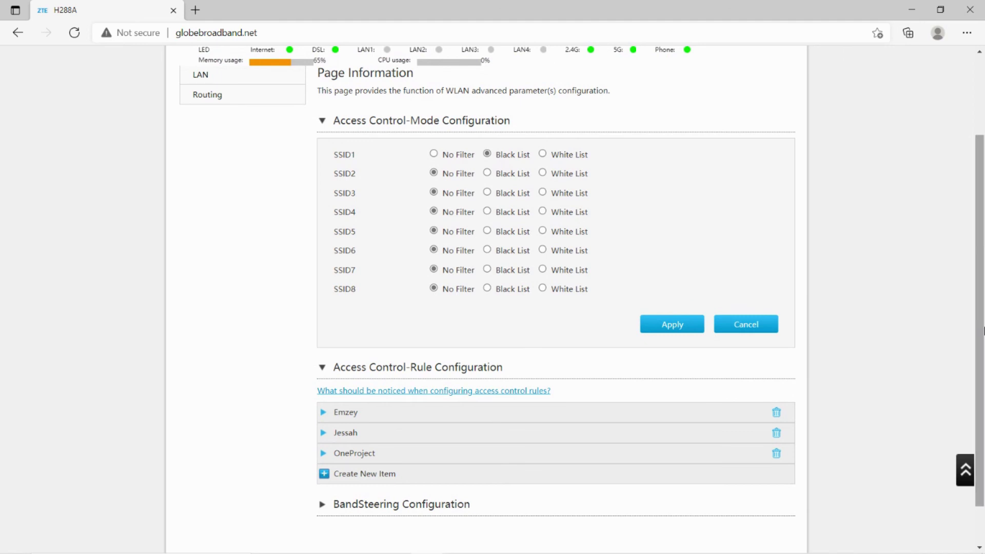
{"action": "left_click", "coordinate": [543, 155]}
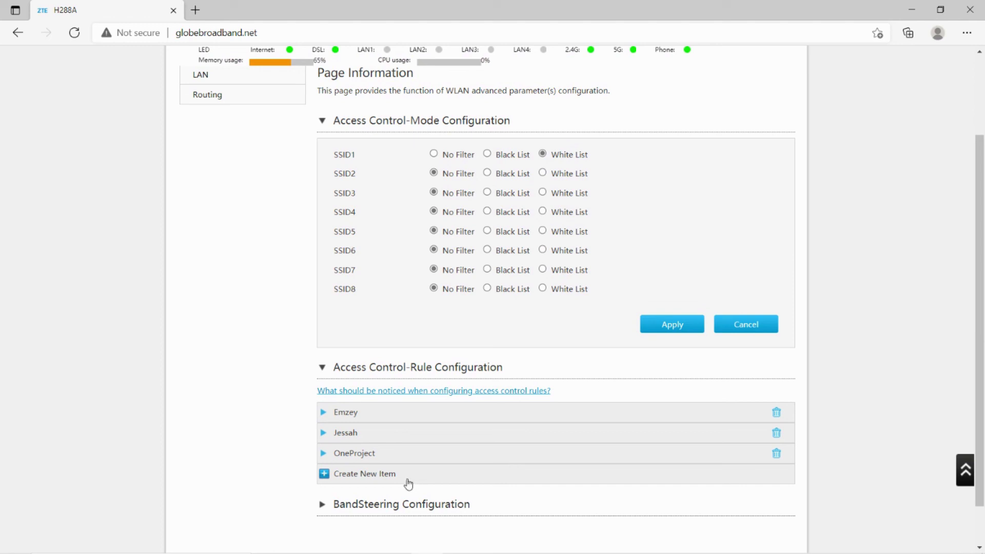
Create a new access-control rule named 'Subscribe' and move to its MAC Address field.
{"action": "left_click", "coordinate": [386, 481]}
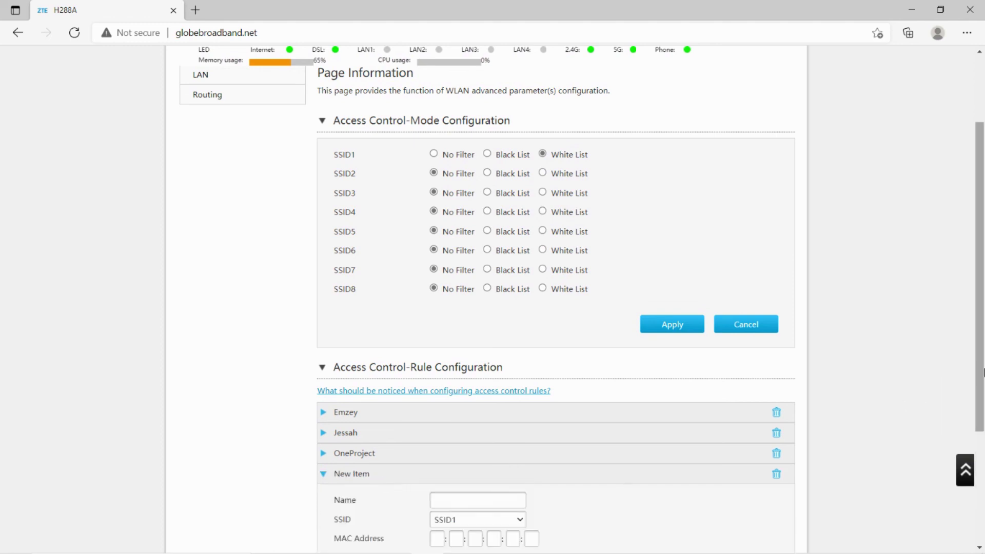
{"action": "scroll", "coordinate": [444, 404], "scroll_direction": "down", "scroll_amount": 3}
{"action": "left_click", "coordinate": [461, 341]}
{"action": "type", "text": "Subscribe"}
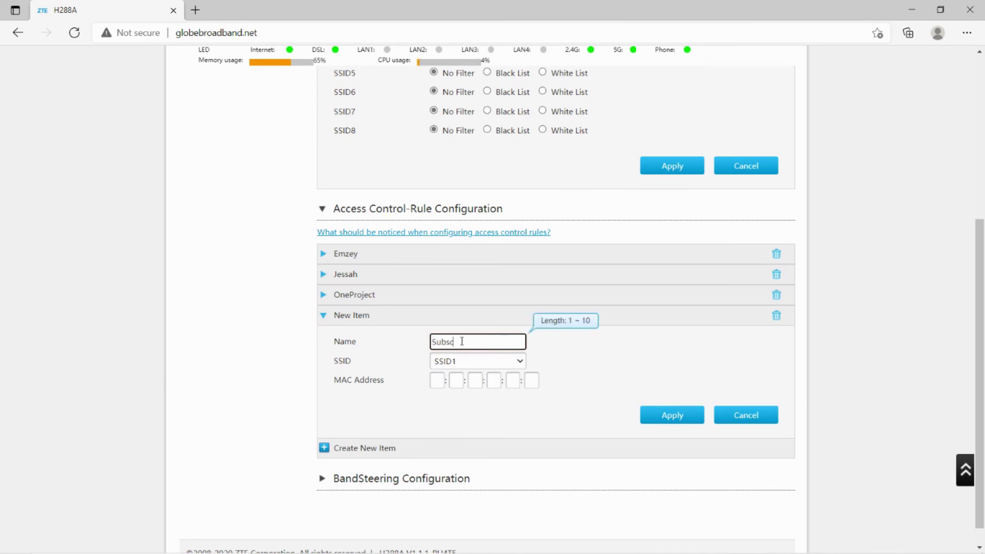
{"action": "left_click", "coordinate": [437, 380]}
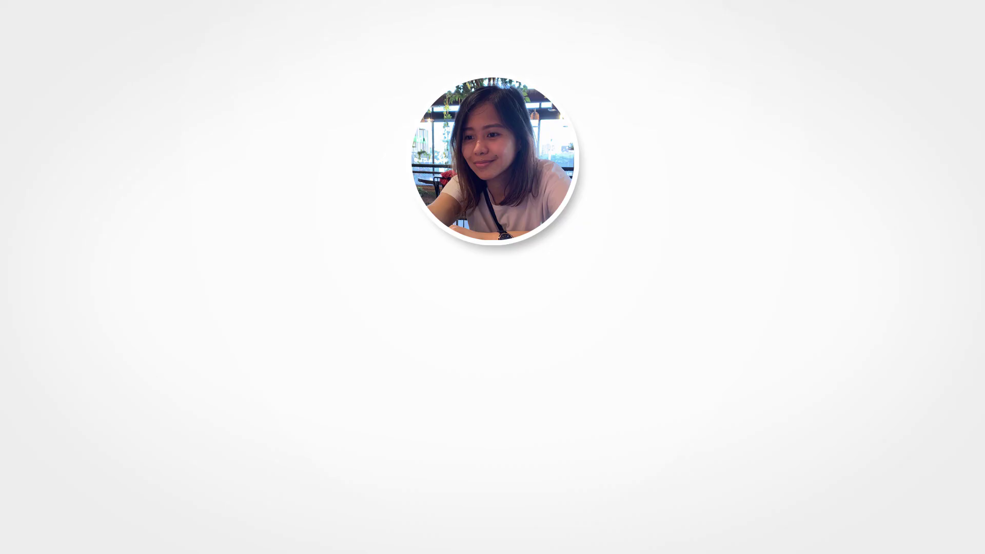